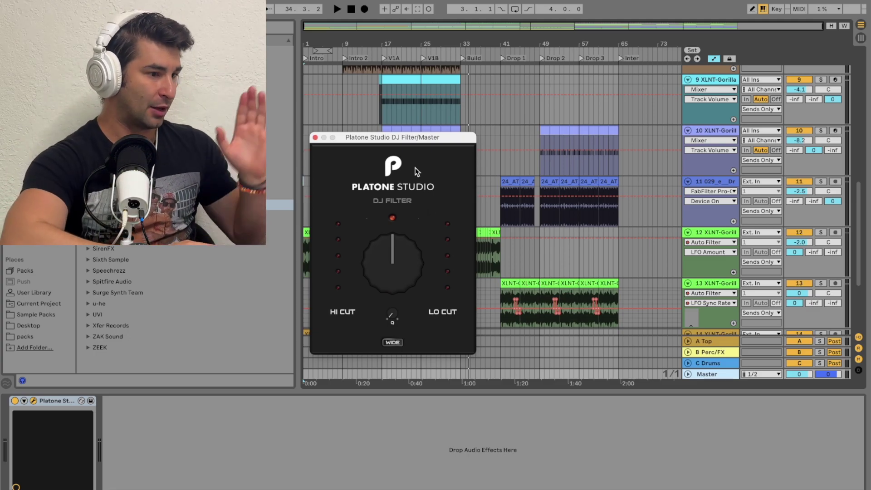
Step: Close the Platone Studio DJ Filter window and play the arrangement from the V1A section
click(315, 137)
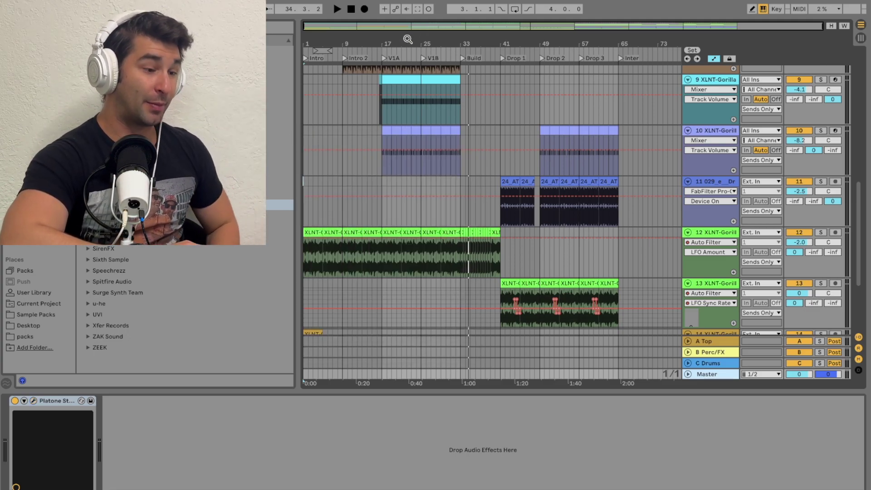
scroll(408, 40, up, 5)
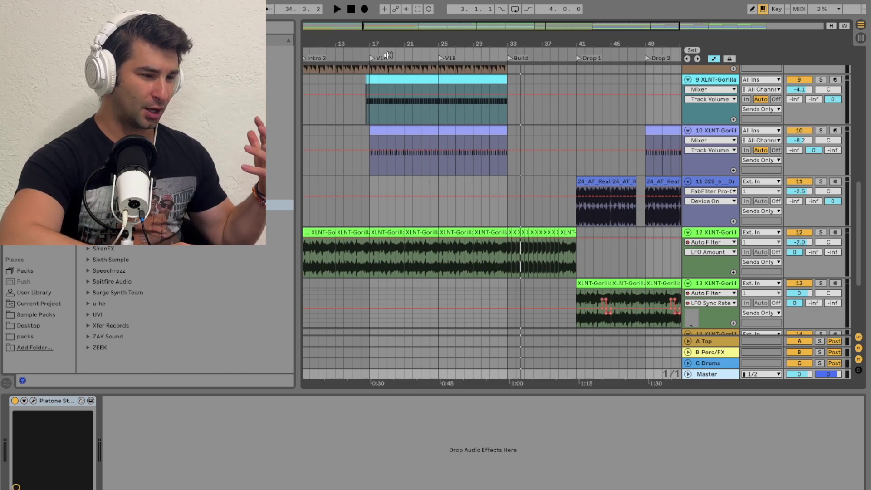
scroll(431, 120, up, 8)
scroll(431, 120, right, 3)
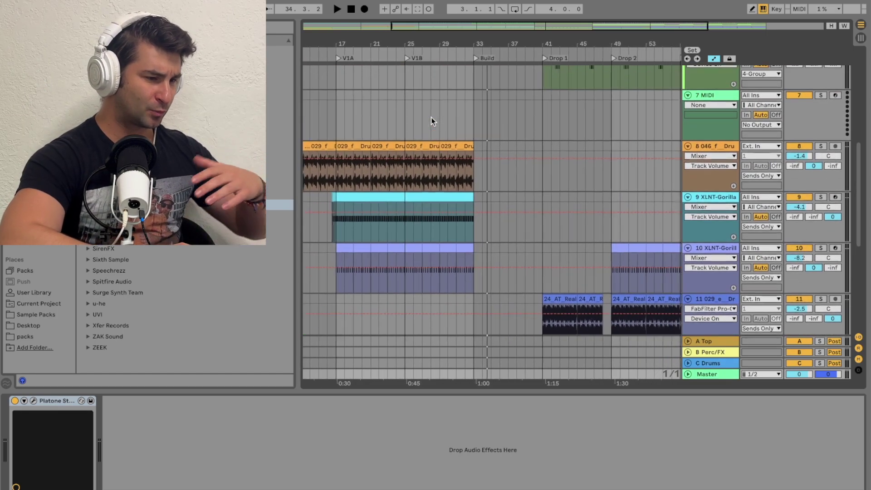
scroll(432, 118, left, 4)
scroll(431, 118, up, 2)
click(369, 45)
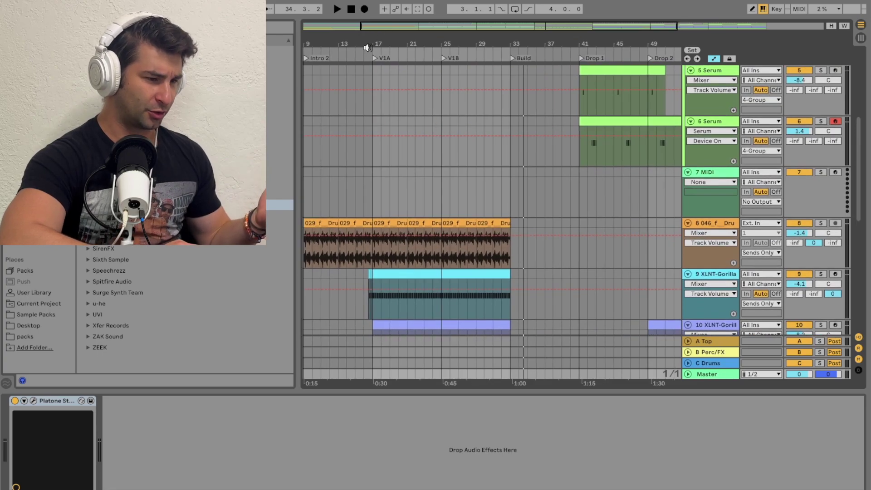
scroll(460, 143, right, 1)
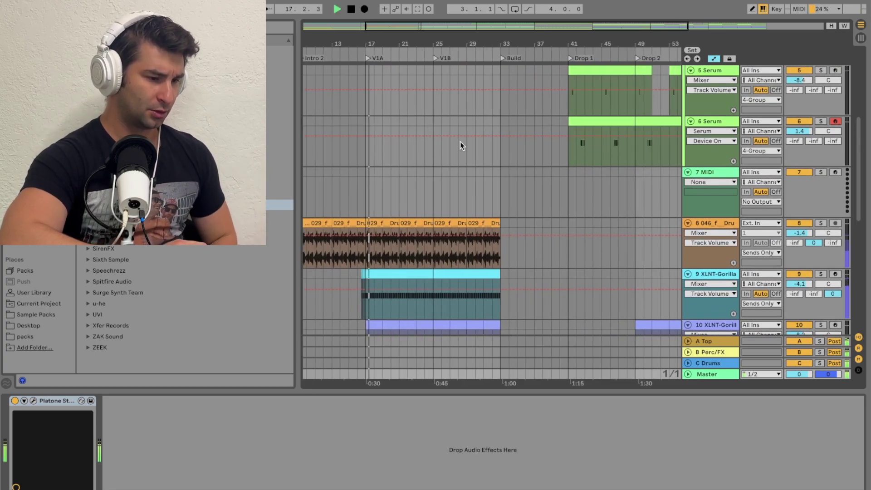
Step: Review the arrangement's tracks and play from the start of the V1B section
scroll(460, 143, up, 5)
scroll(460, 142, down, 5)
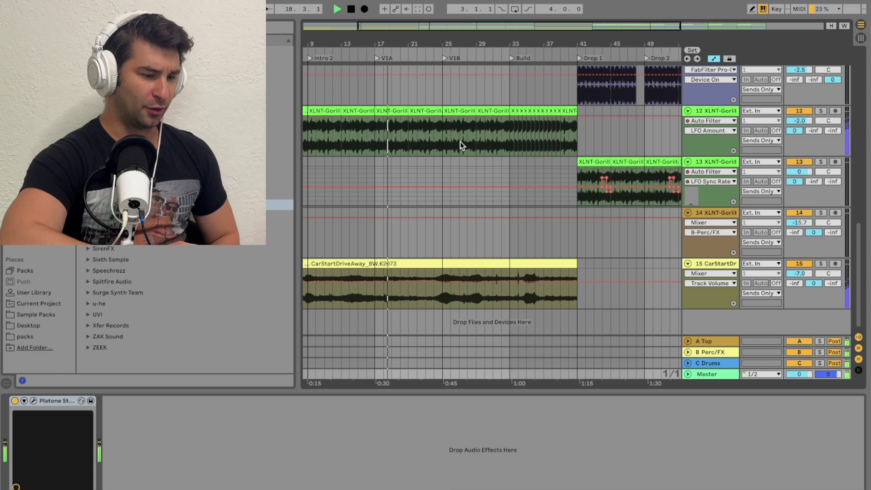
scroll(460, 142, up, 6)
scroll(460, 142, left, 1)
click(442, 44)
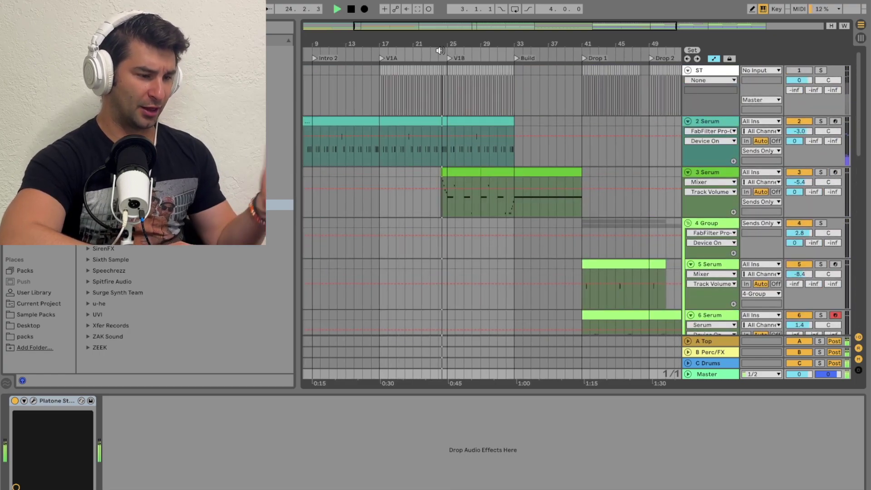
scroll(518, 70, right, 3)
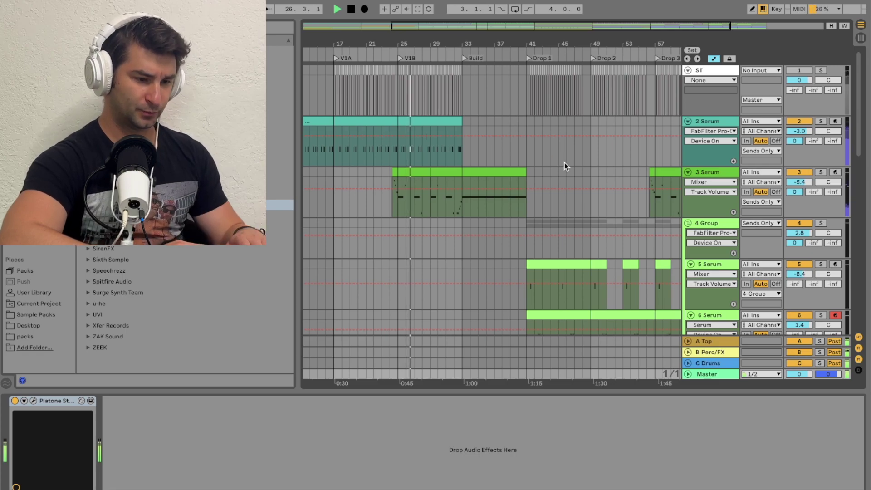
Step: Play the arrangement from late in the Build section into Drop 1
key(space)
click(508, 50)
ctrl+scroll(531, 171, up, 2)
scroll(532, 170, down, 4)
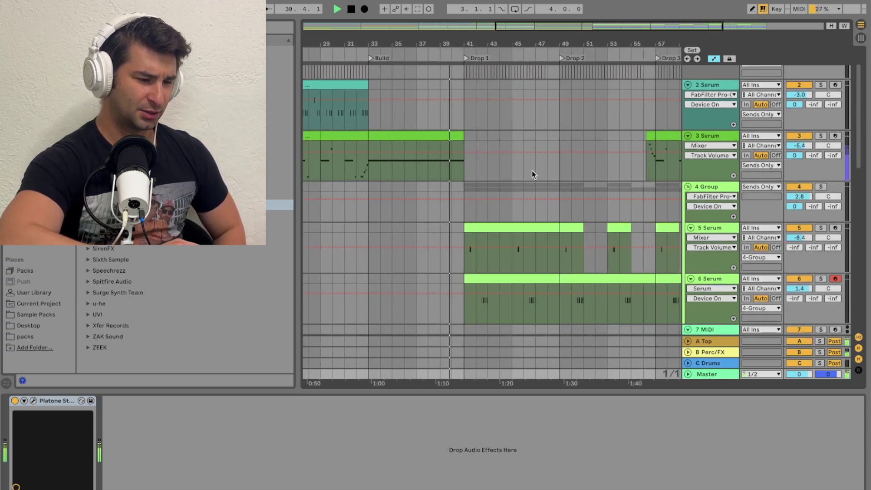
scroll(532, 170, up, 2)
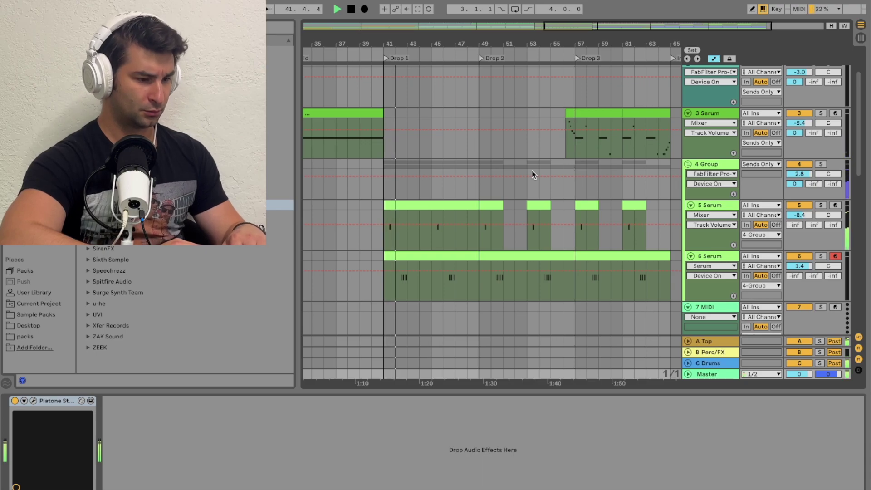
scroll(472, 162, down, 3)
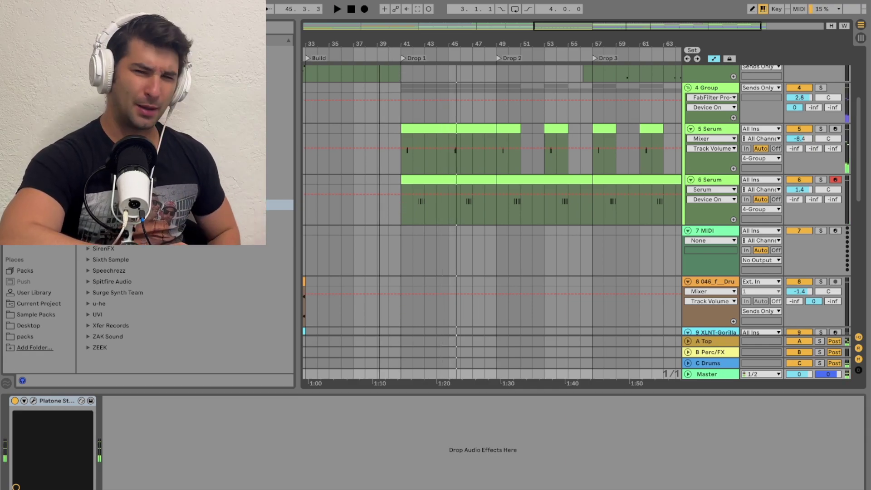
Step: Return to the V1B and Build sections and reopen the Master track's DJ Filter window
drag(381, 42, 451, 41)
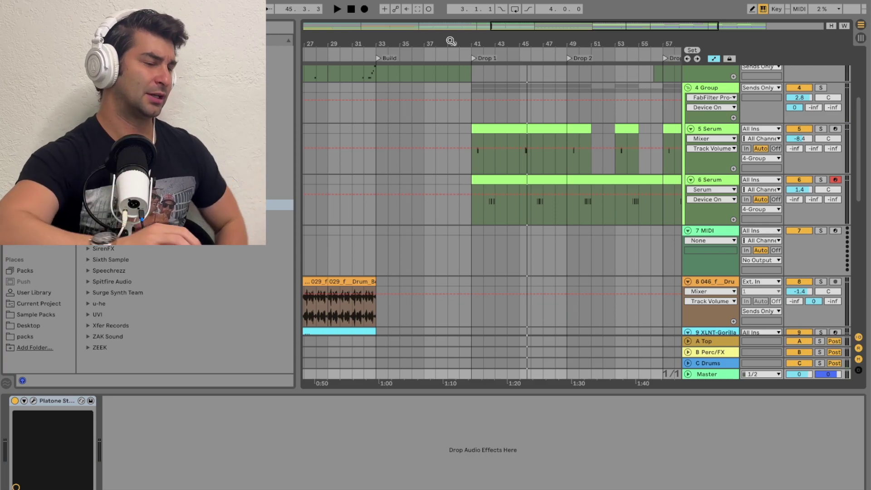
drag(451, 41, 541, 40)
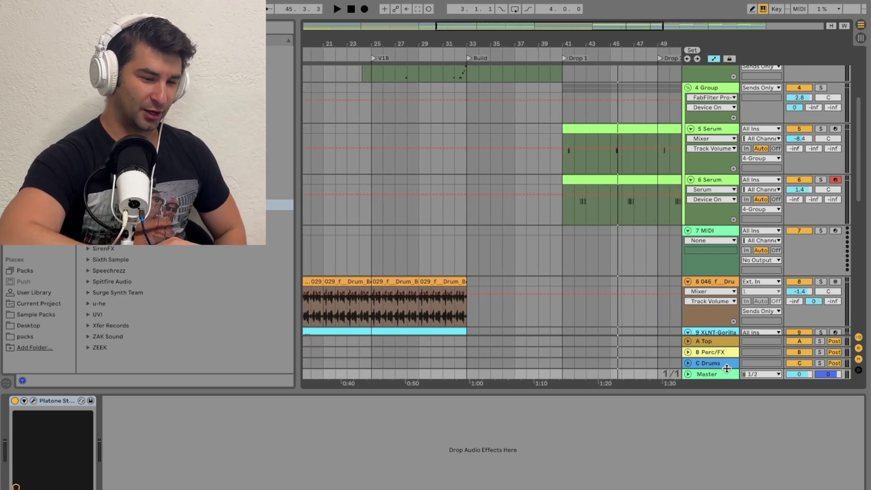
click(35, 400)
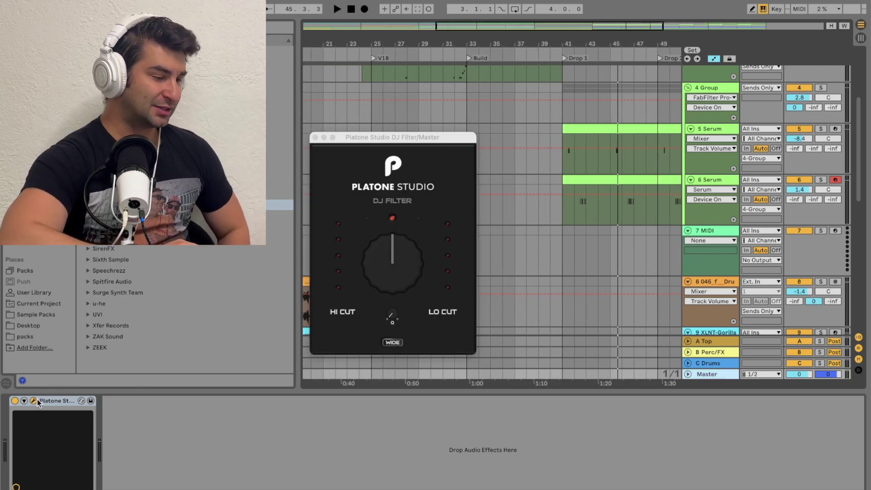
click(395, 140)
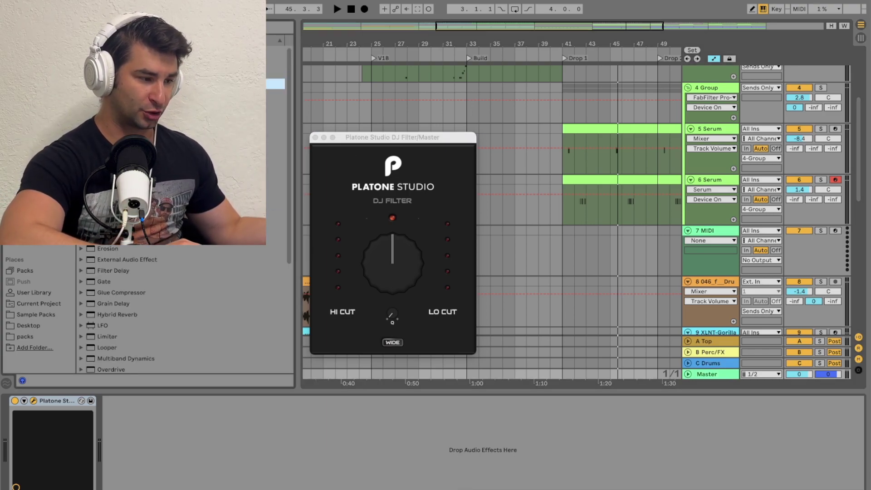
key(Return)
key(super+z)
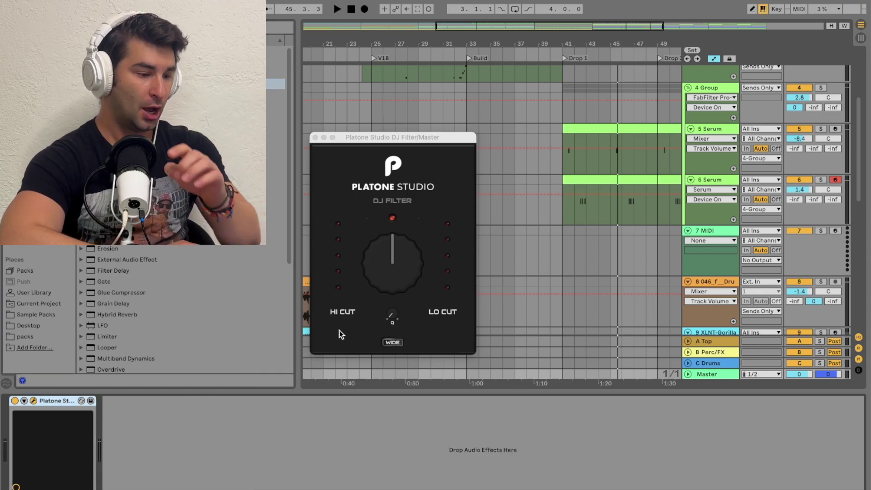
click(406, 279)
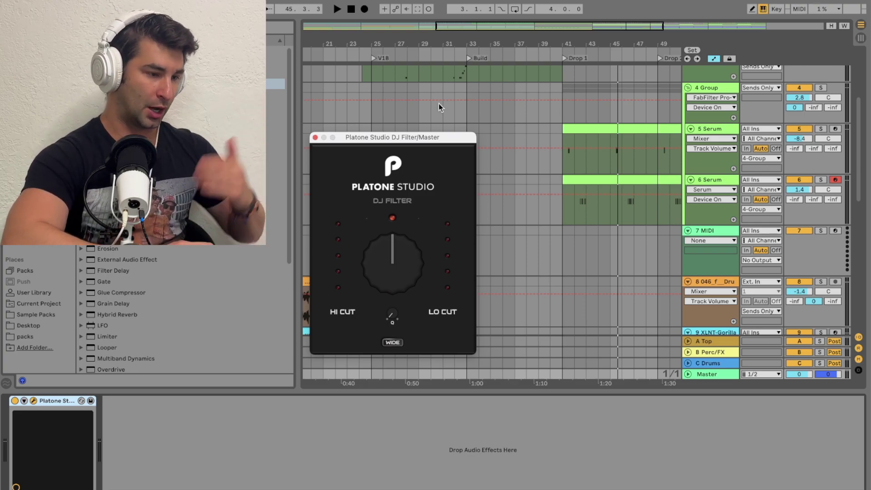
Step: Play from the V1B section while sweeping the DJ Filter's main knob towards Hi Cut and back to centre
click(366, 53)
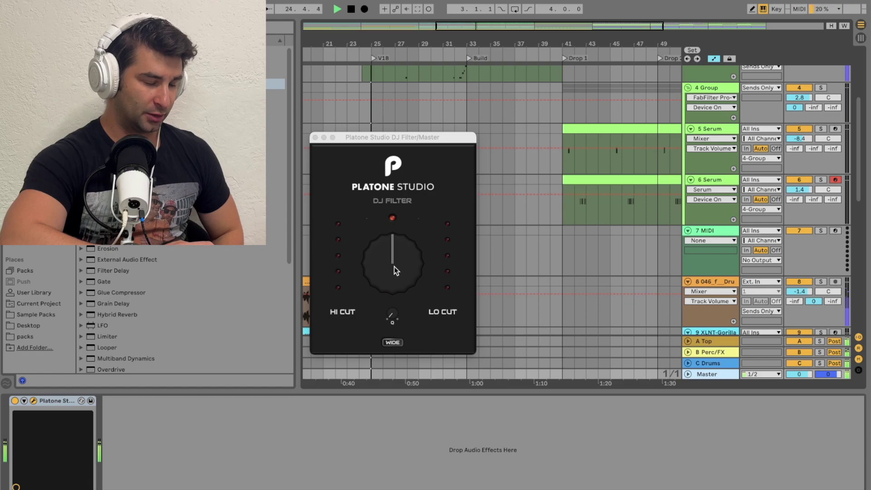
drag(395, 268, 377, 288)
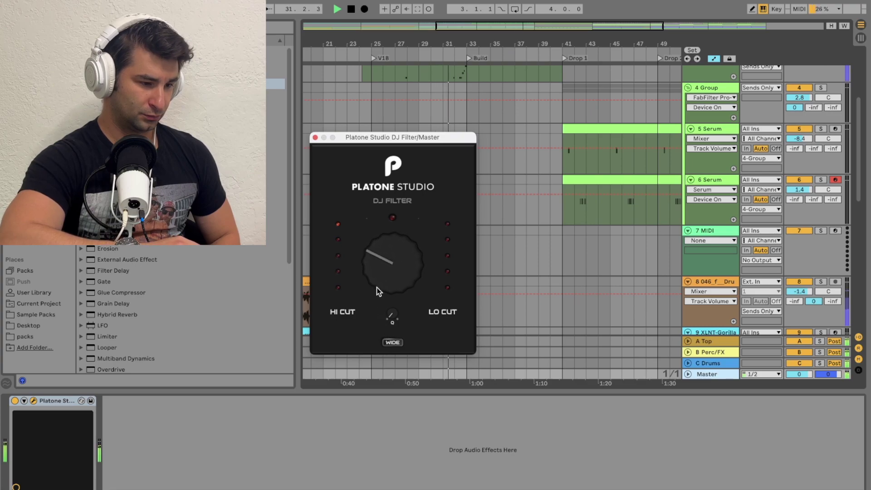
drag(376, 256, 376, 247)
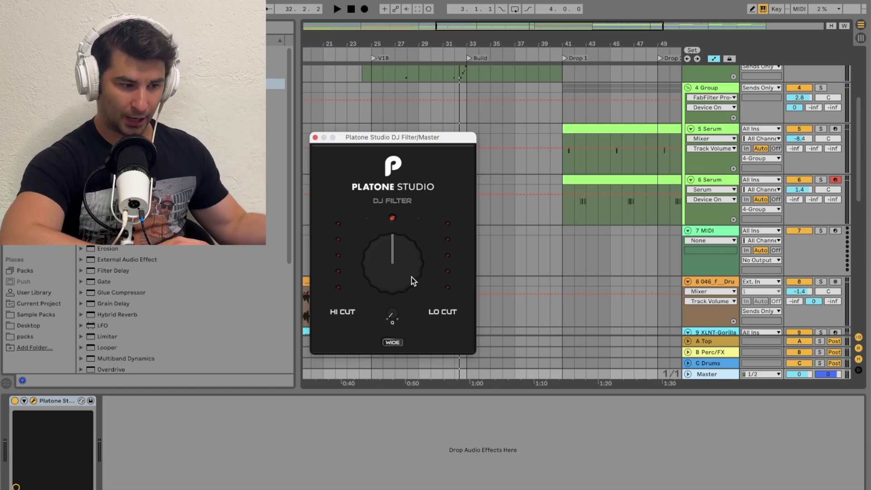
click(26, 400)
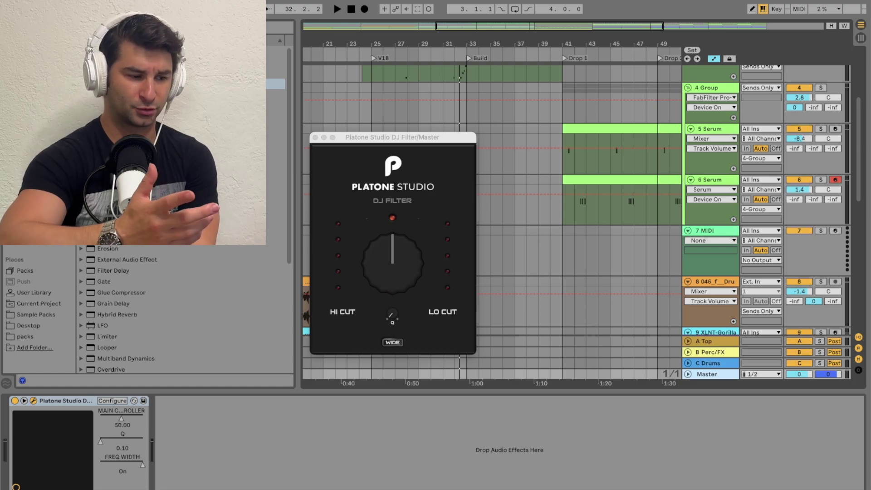
click(403, 255)
key(space)
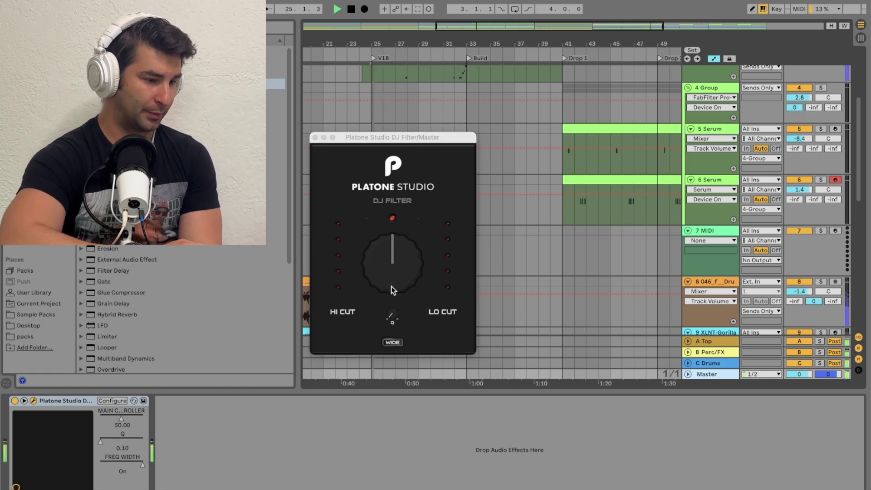
Step: Sweep the DJ Filter's main controller to 85.97 with Q raised to 3.16, and return Q to 0.10
mouse_move(390, 271)
mouse_down()
mouse_move(390, 208)
mouse_move(375, 376)
mouse_move(389, 204)
mouse_move(386, 286)
mouse_move(384, 262)
mouse_up()
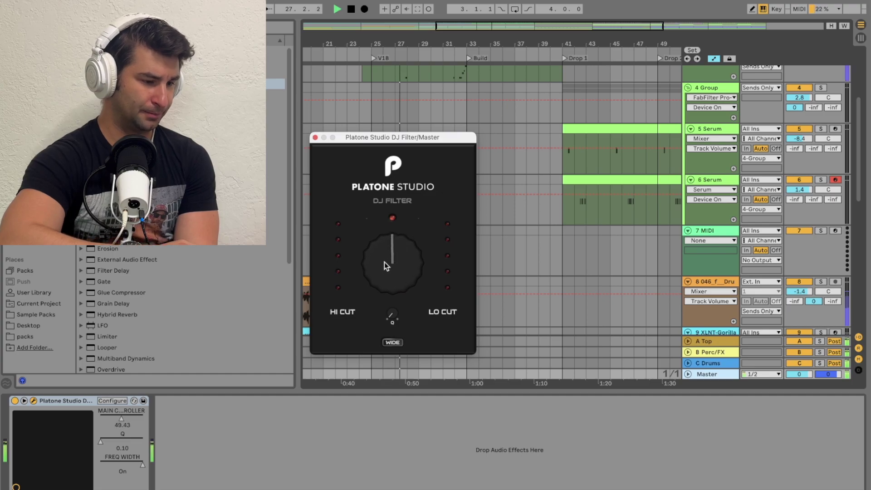
drag(393, 315, 383, 197)
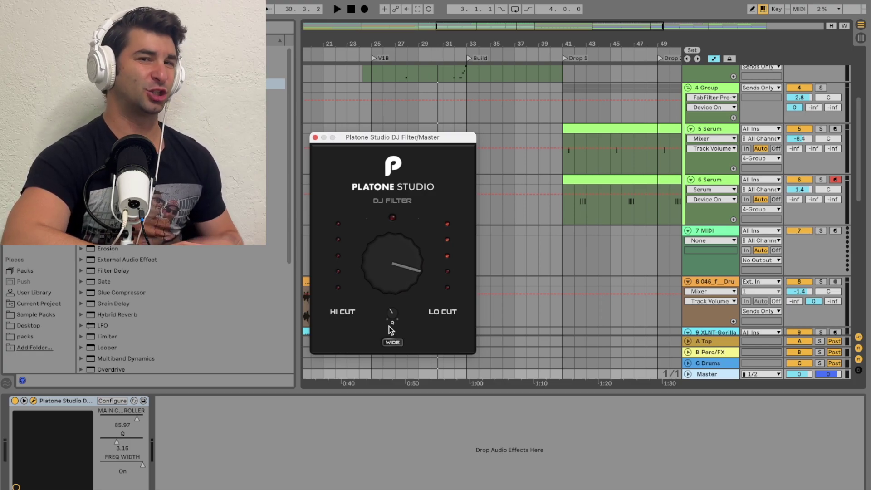
drag(391, 316, 385, 390)
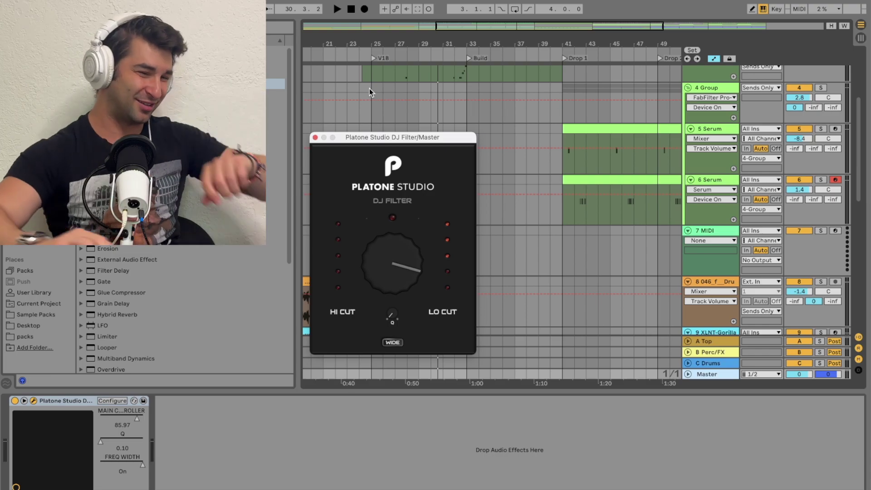
Step: Play from about bar 27 while sweeping the DJ Filter's main controller to 63.46
click(390, 100)
key(space)
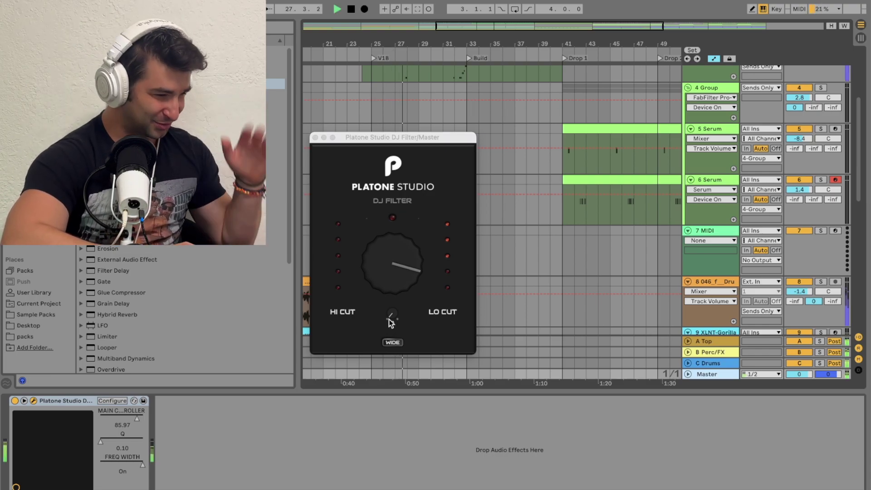
drag(396, 262, 372, 306)
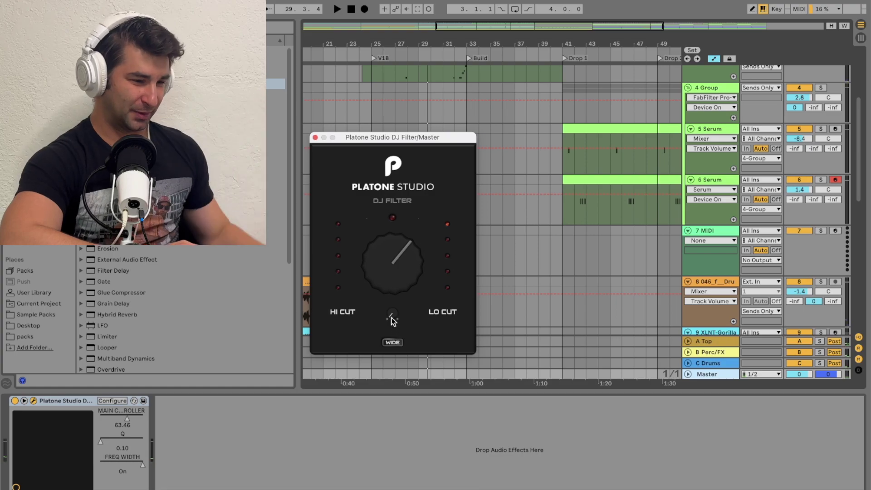
Step: Play from about bar 27 and set the Master's DJ Filter to main controller 41.53 and Q 6.55
click(391, 92)
key(space)
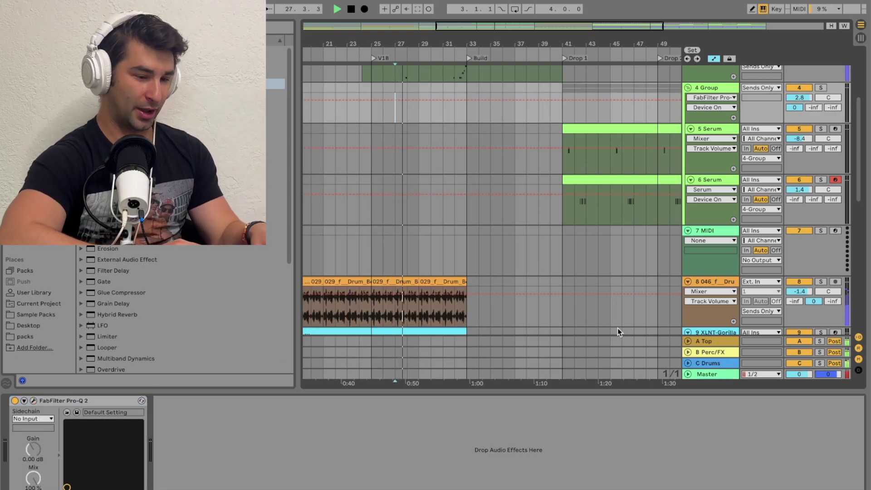
click(726, 374)
drag(376, 254, 365, 206)
drag(391, 309, 379, 339)
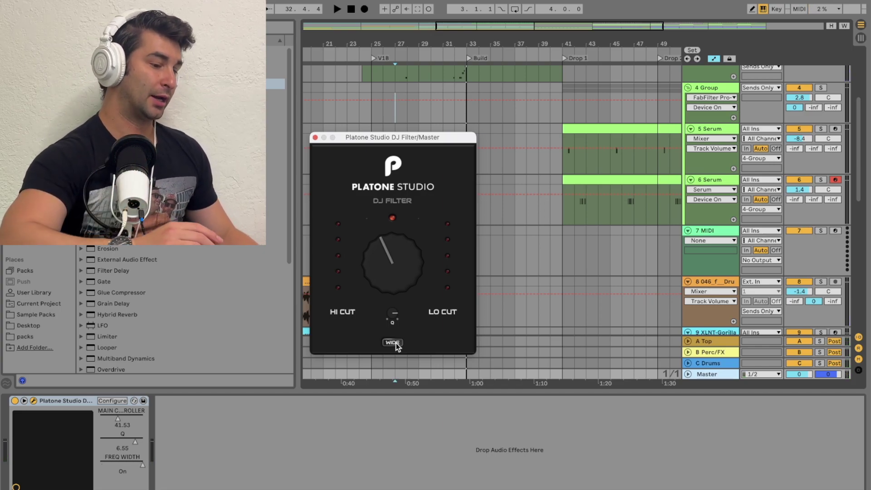
Step: Switch the DJ Filter from Wide to Thin and reset its main controller to 50.00 and Q to 0.10
click(393, 342)
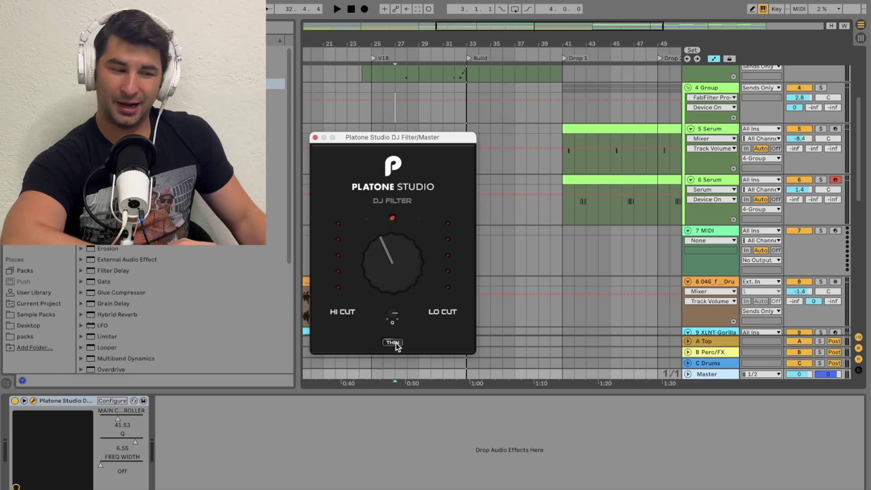
double_click(393, 263)
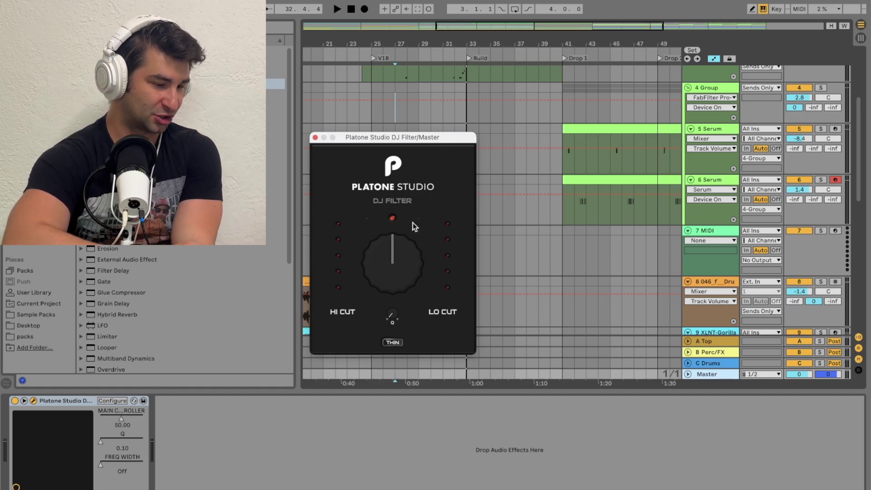
Step: Compare Thin and Wide during playback from V1B with the main controller at 75.72, leaving the filter on Wide
click(374, 47)
drag(410, 263, 409, 285)
click(393, 342)
click(393, 342)
click(393, 342)
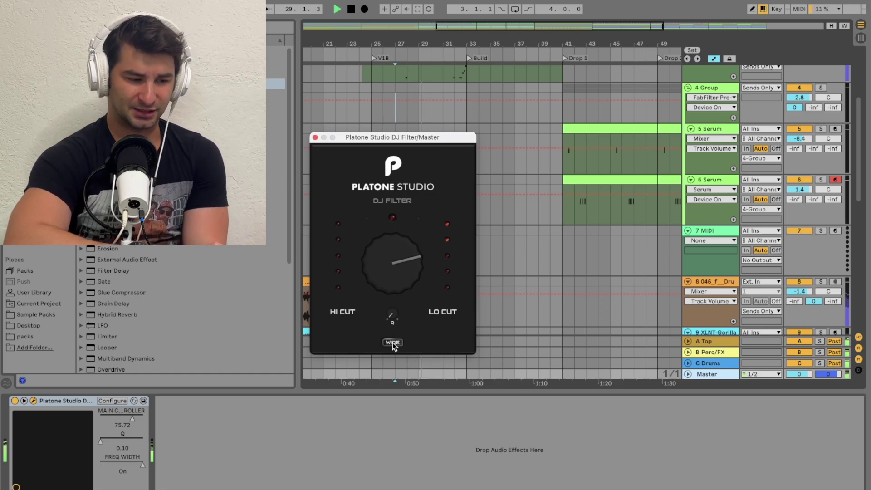
key(space)
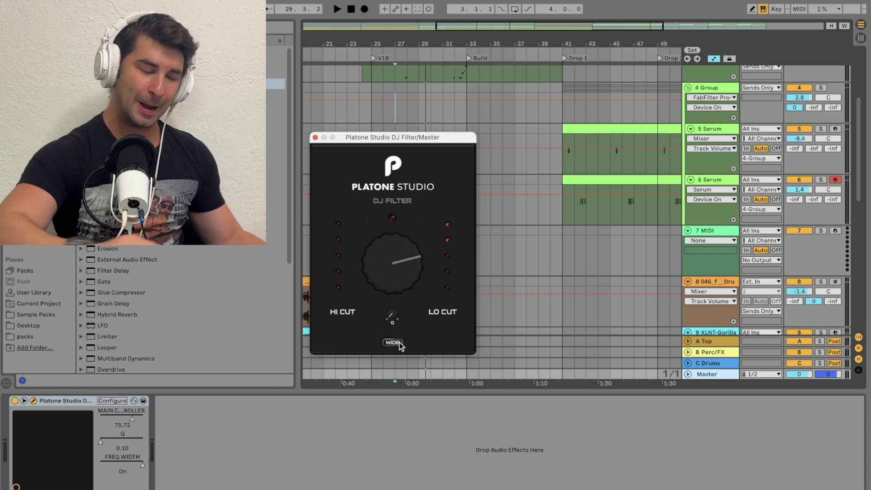
Step: Reset the DJ Filter's main controller to 50.00 and add an Auto Filter after it on the Master track
double_click(384, 260)
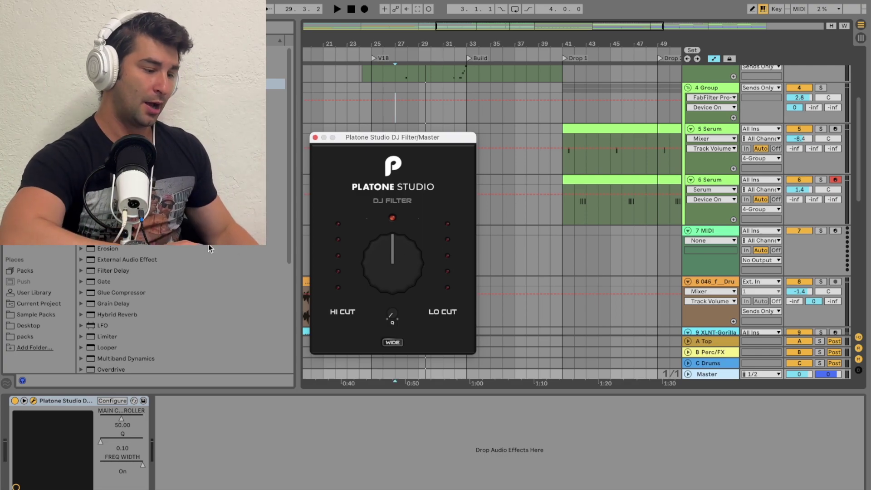
drag(275, 83, 395, 75)
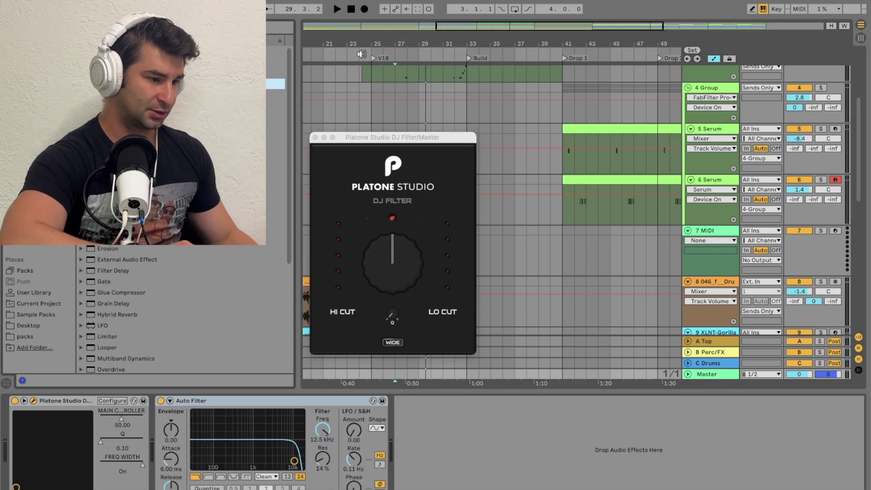
Step: Sweep the Auto Filter's cutoff during playback, and set its frequency to 1.10 kHz with resonance at 1.3%
key(space)
drag(231, 465, 339, 426)
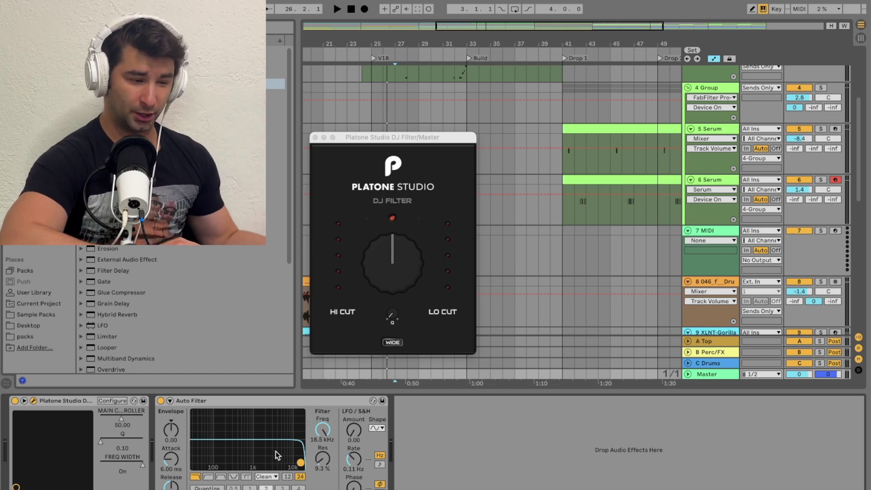
click(290, 398)
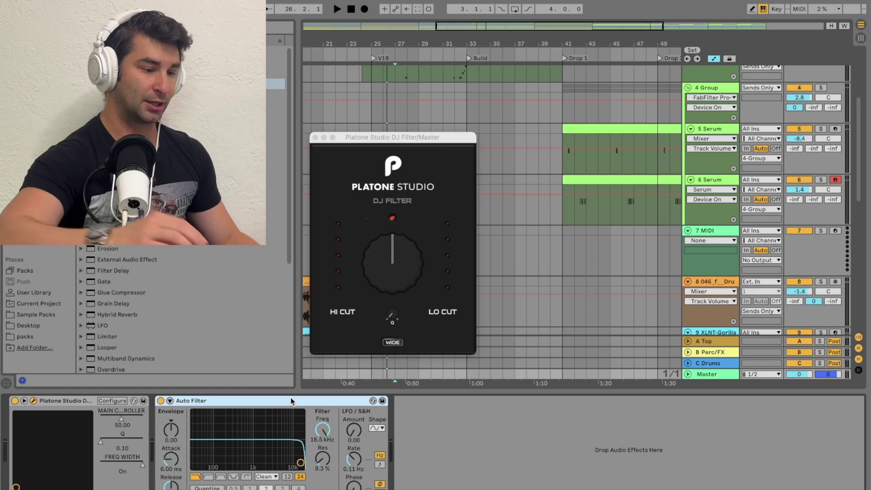
drag(299, 463, 282, 466)
drag(323, 430, 323, 449)
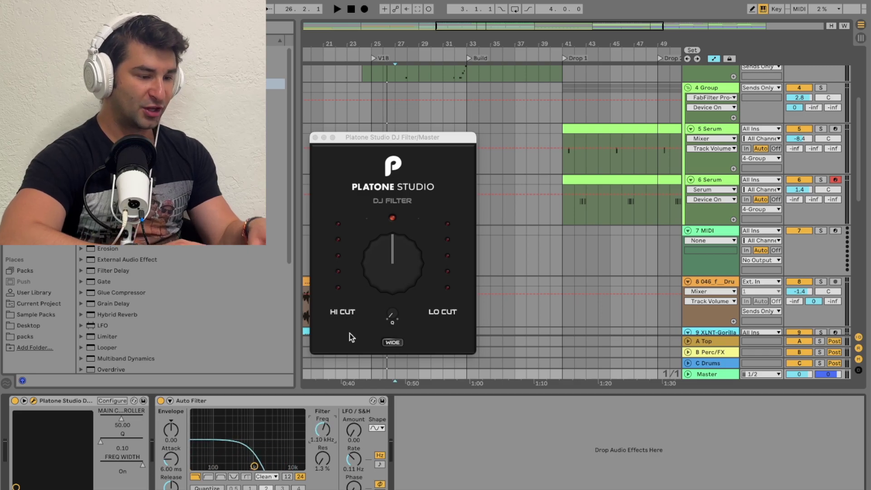
click(375, 263)
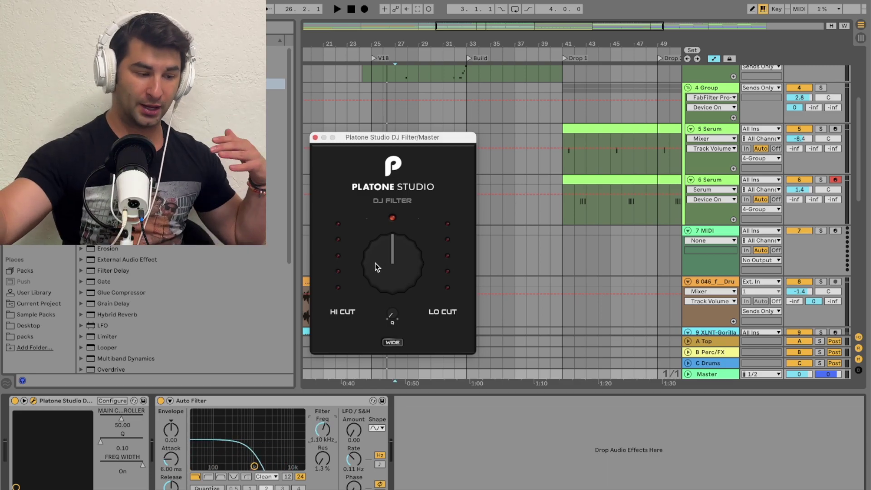
Step: Play from V1B, delete the Auto Filter from the Master track and turn the DJ Filter's main controller down to 4.69
click(372, 55)
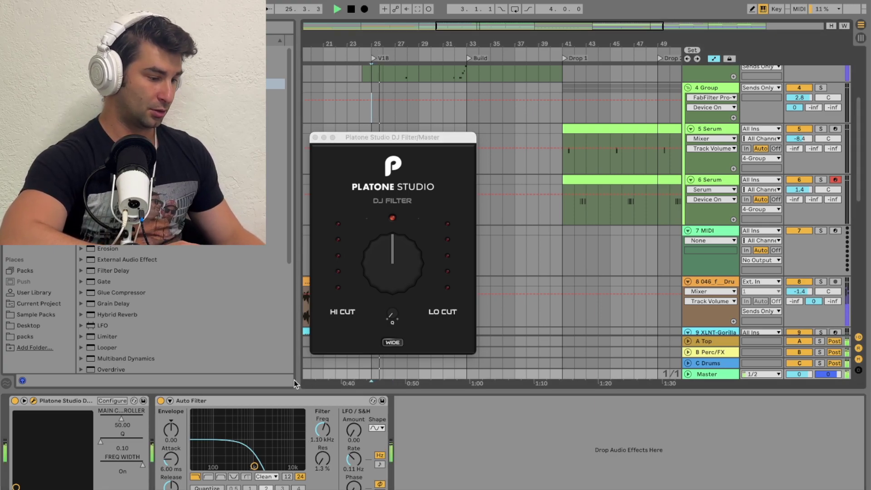
click(249, 401)
key(Delete)
drag(363, 254, 355, 350)
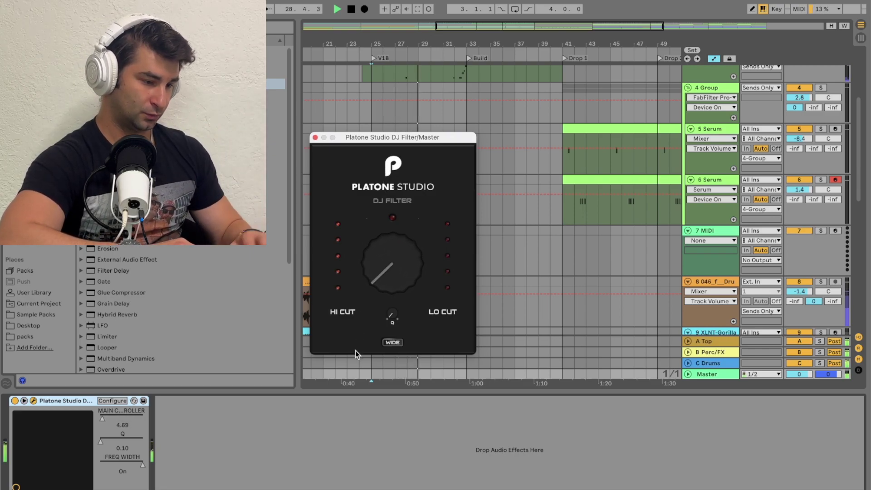